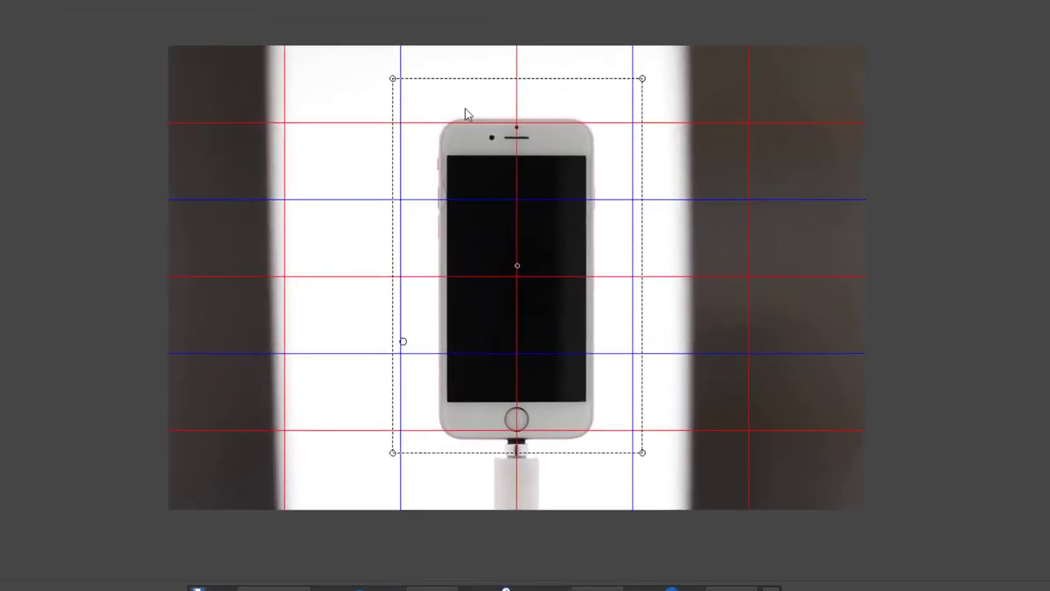
# Step: Pull the crop box's bottom-right corner onto the red guide, then bring up the MF lens drive/zoom controls
pyautogui.moveTo(658, 490)
pyautogui.mouseDown()
pyautogui.moveTo(642, 471)
pyautogui.moveTo(654, 478)
pyautogui.mouseUp()
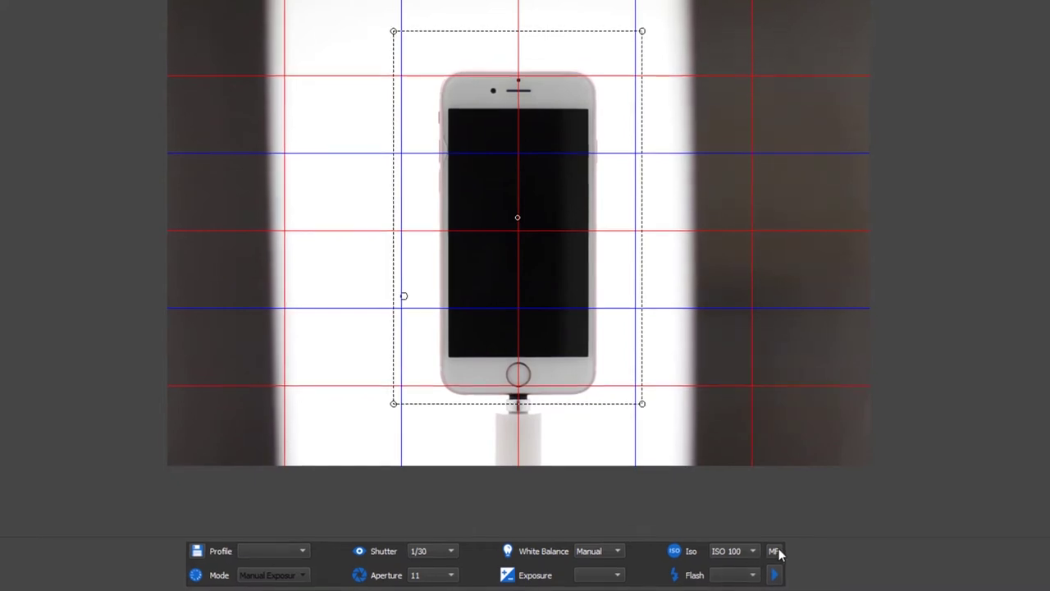
pyautogui.click(775, 552)
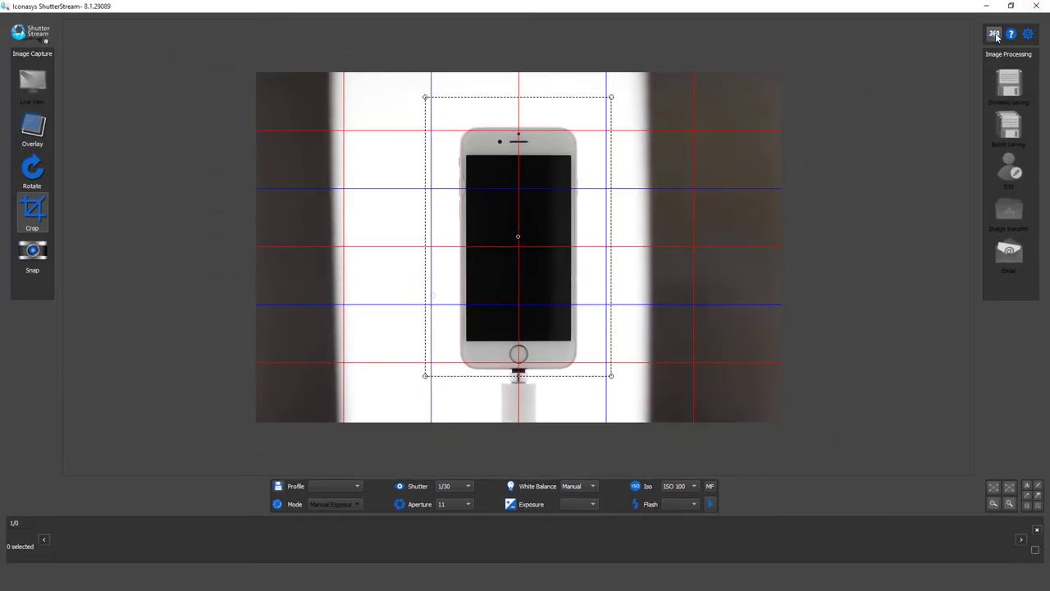
# Step: Run a 360 turntable capture of the pink iPhone at custom angles 0, 45, 135, 180 and 225
pyautogui.click(995, 34)
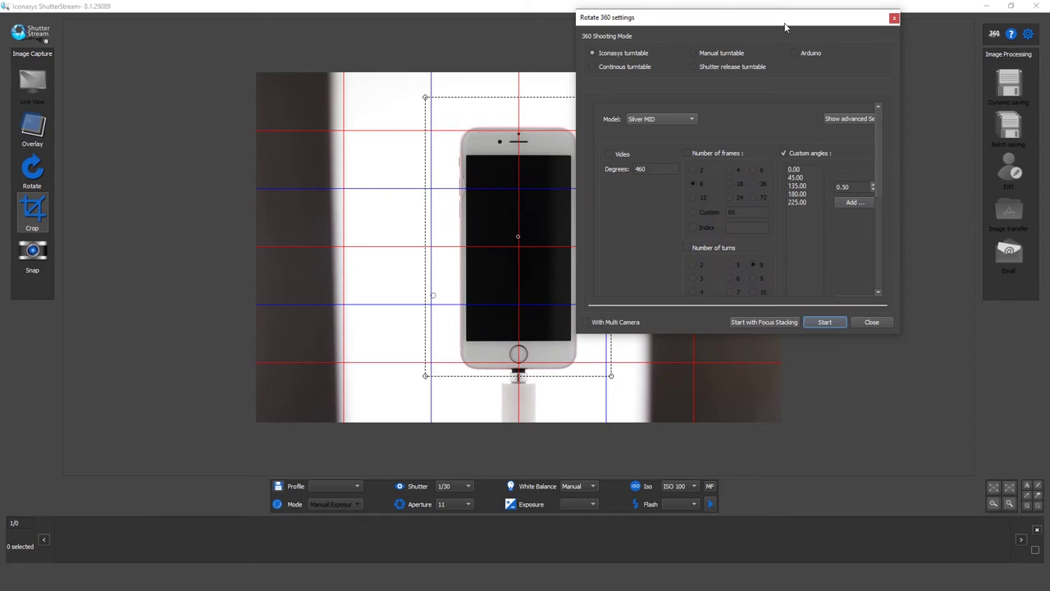
pyautogui.moveTo(785, 26); pyautogui.dragTo(757, 25)
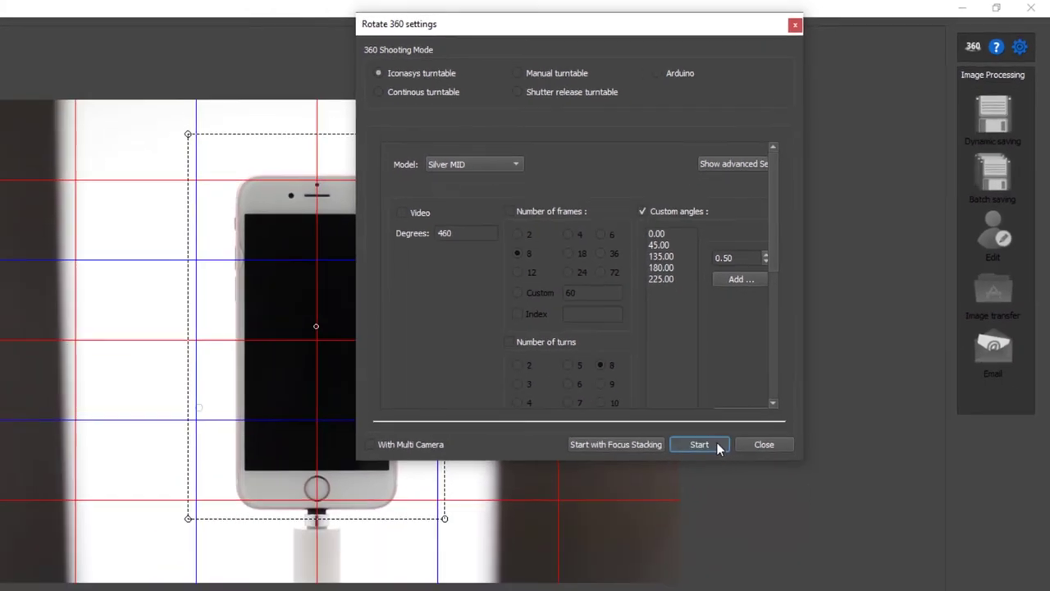
pyautogui.click(648, 542)
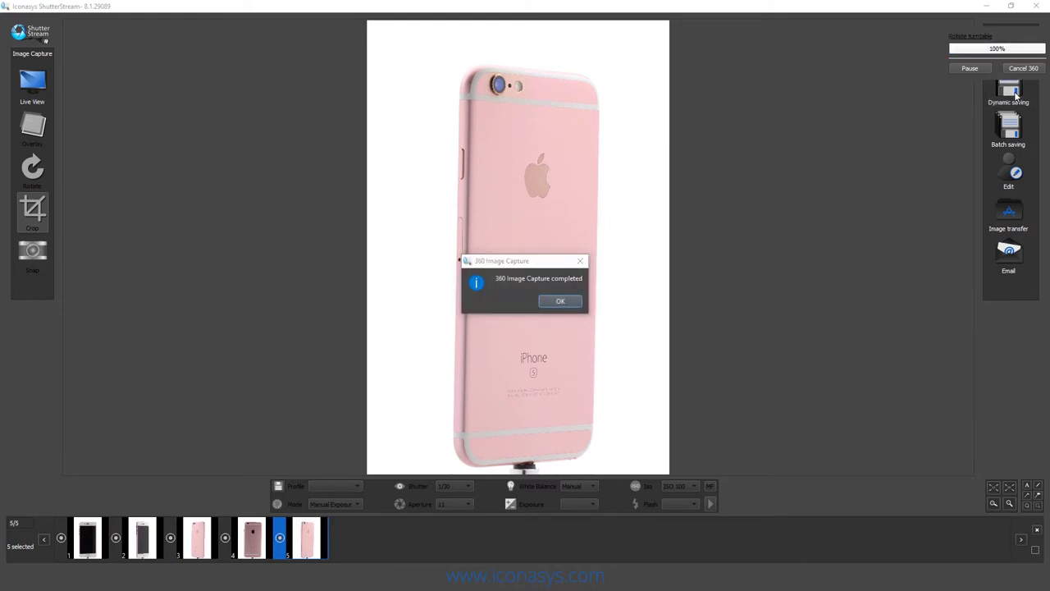
# Step: Dynamic-save the five shots as JPGs with master name 34534523 and height 1500
pyautogui.click(560, 301)
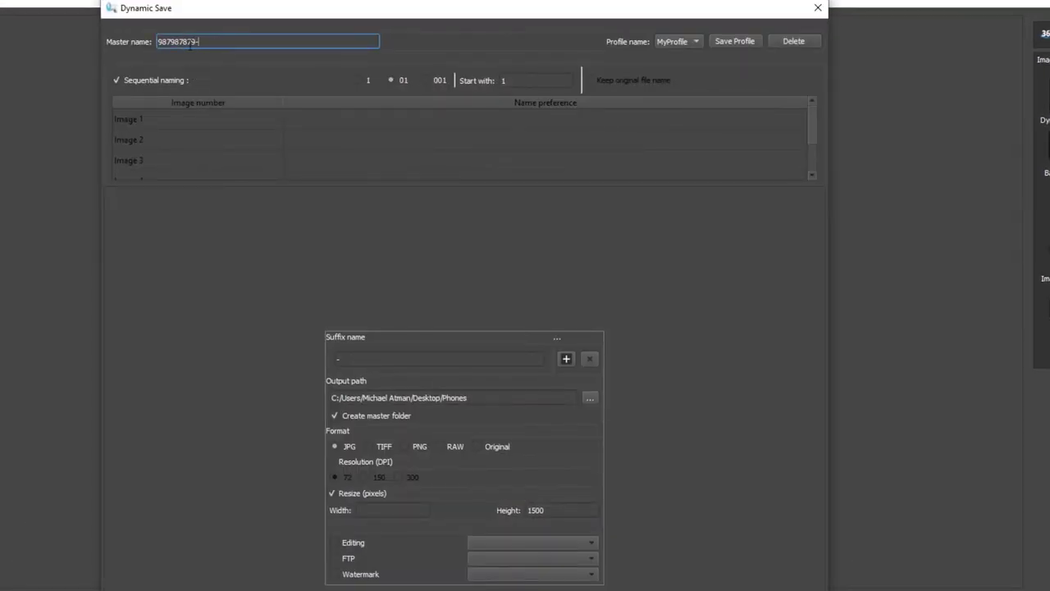
pyautogui.doubleClick(191, 46)
pyautogui.write('34534523')
pyautogui.doubleClick(552, 512)
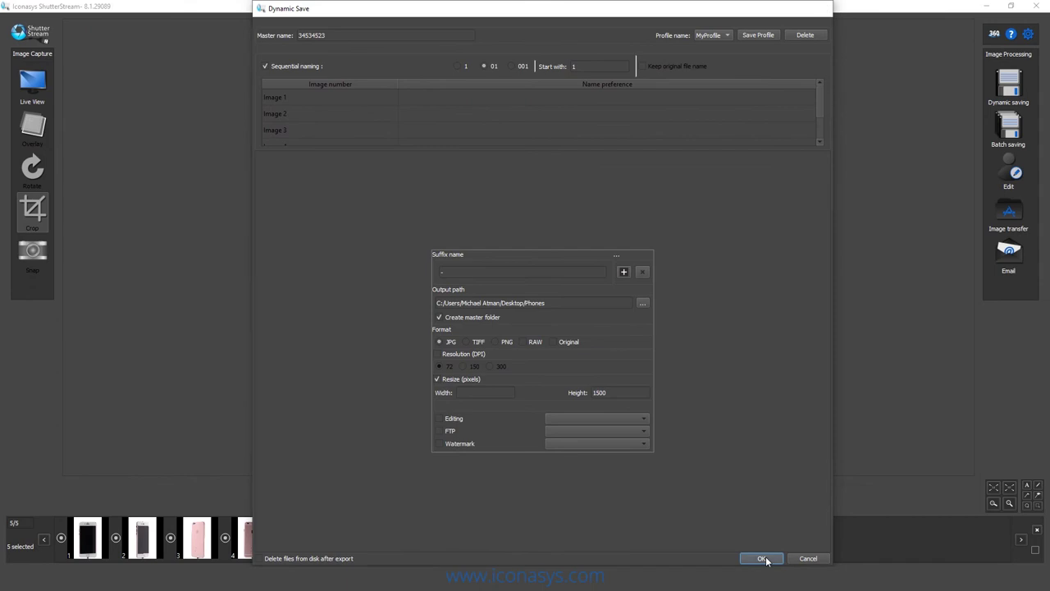
pyautogui.click(763, 559)
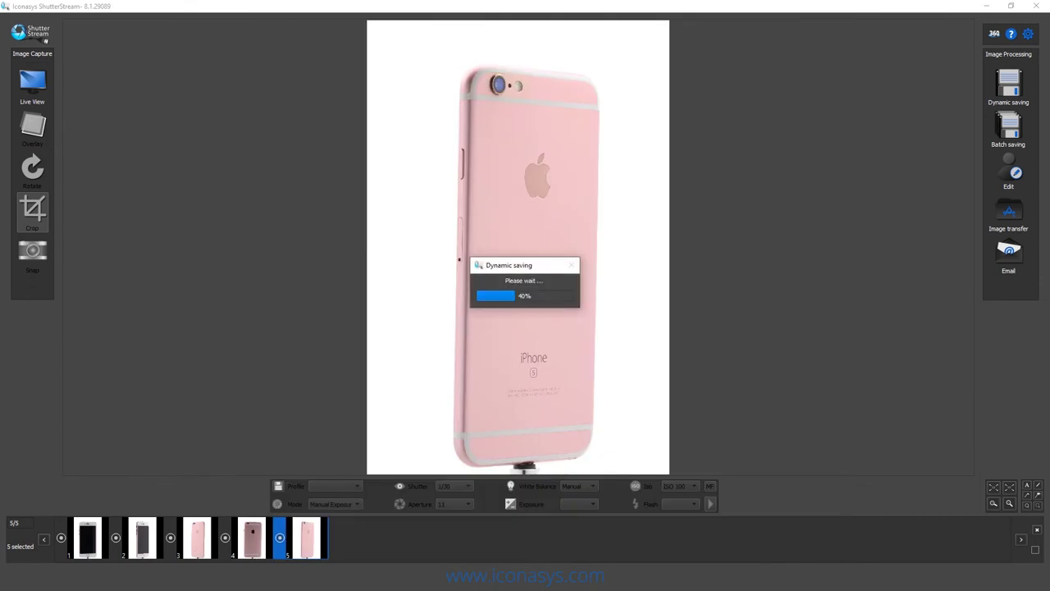
pyautogui.moveTo(345, 578)
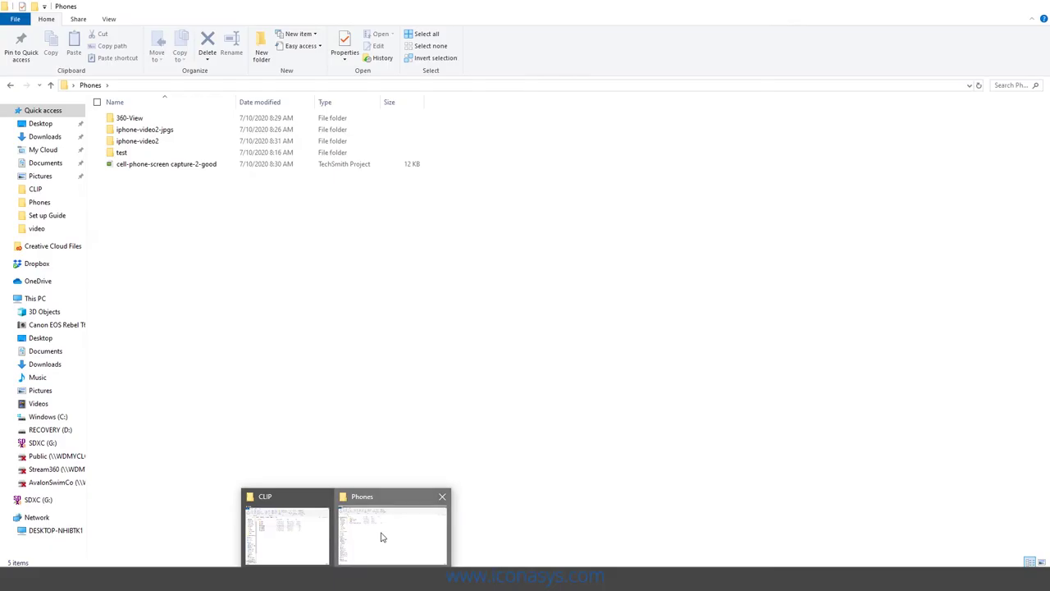
pyautogui.click(382, 537)
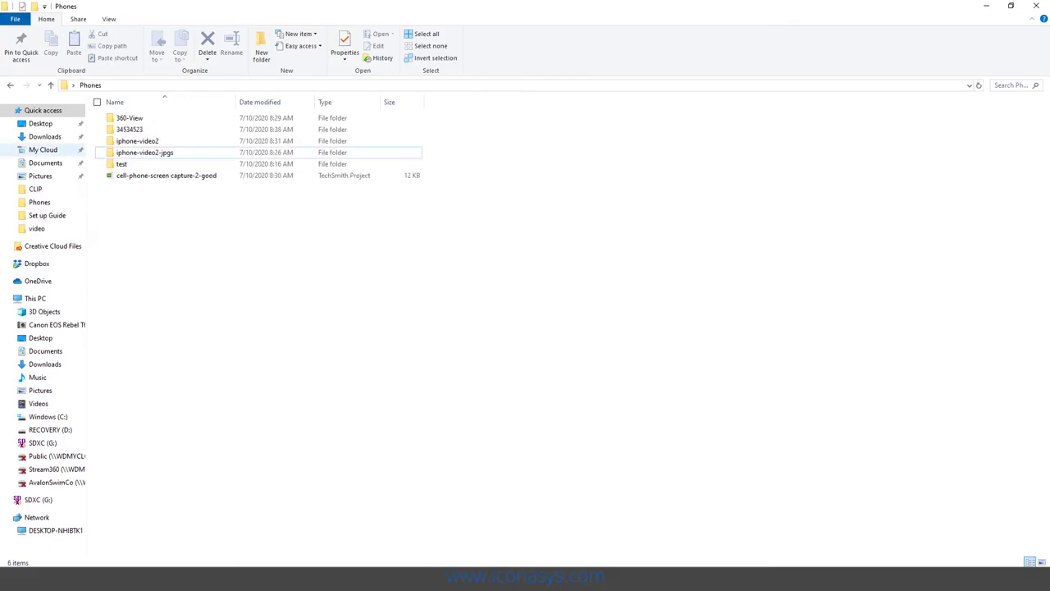
pyautogui.doubleClick(176, 131)
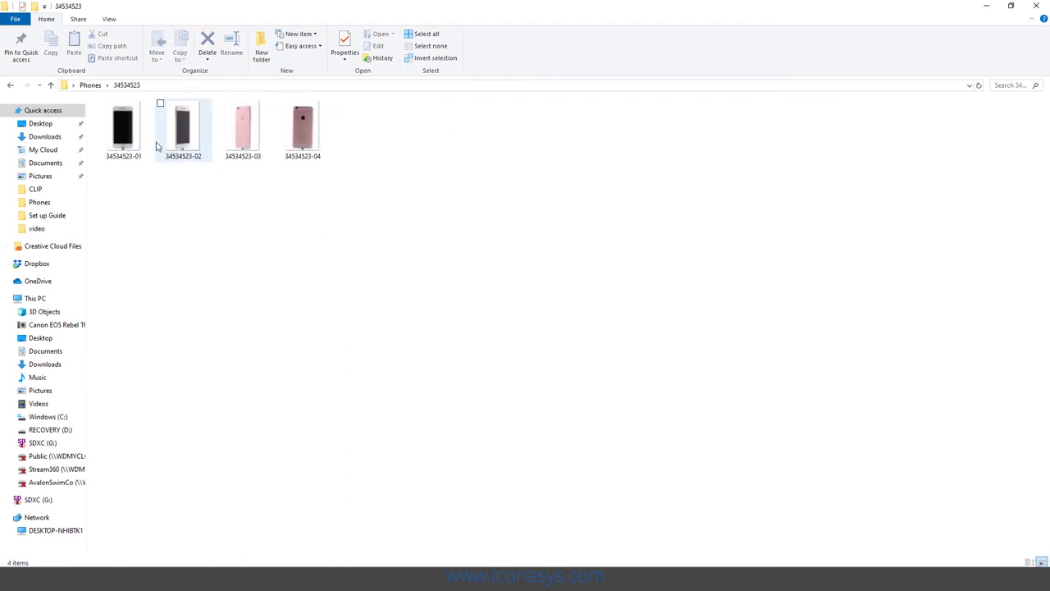
pyautogui.click(123, 131)
pyautogui.click(303, 131)
pyautogui.click(366, 144)
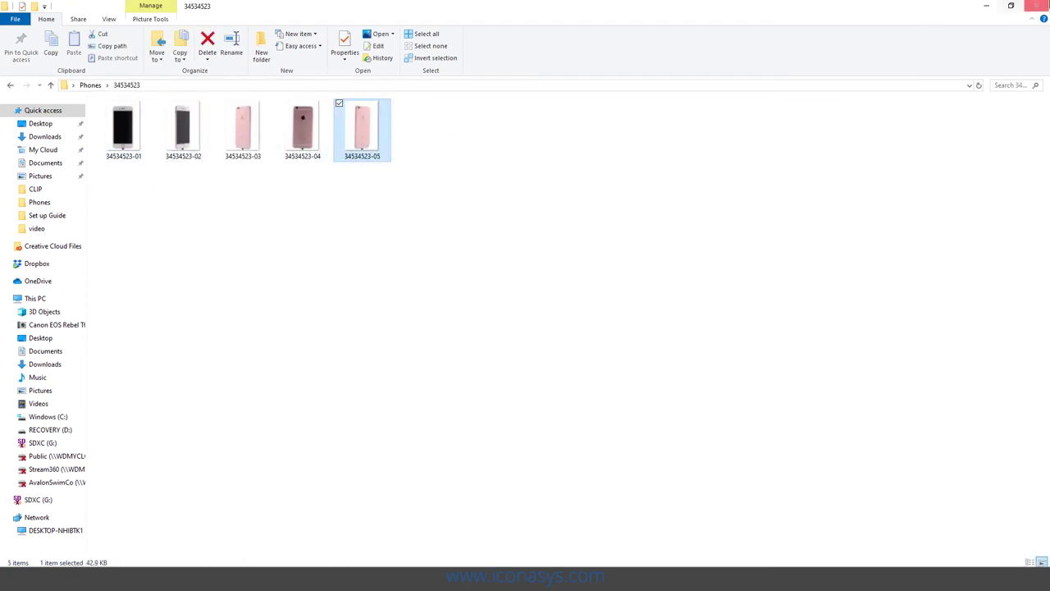
pyautogui.click(986, 5)
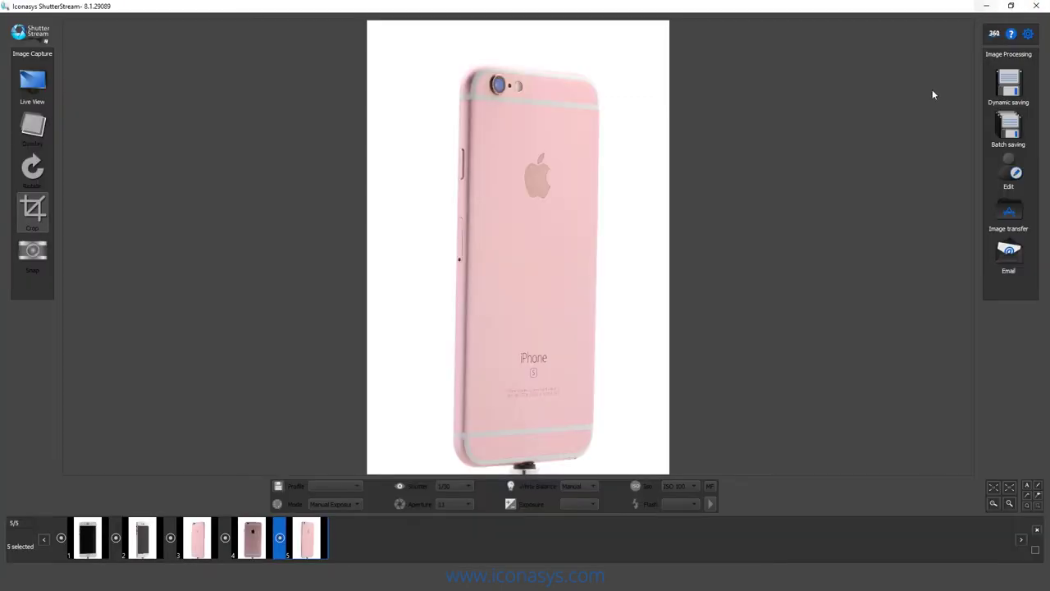
# Step: Turn Live View back on to see the black phone centered in the crop box
pyautogui.click(33, 80)
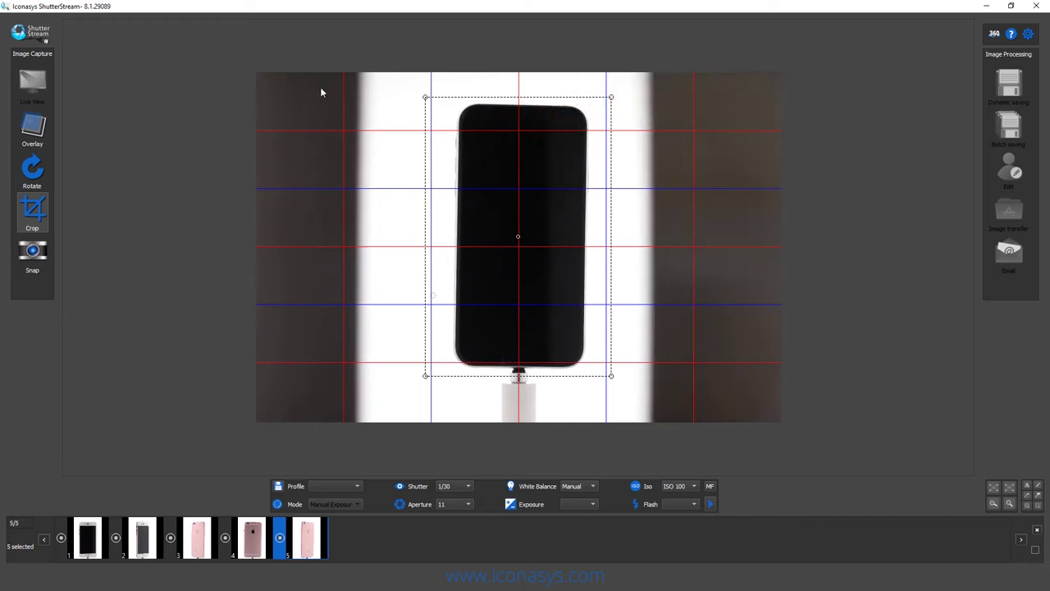
# Step: Delete the previous five shots and run a new 360 turntable capture of the white iPhone
pyautogui.click(1036, 531)
pyautogui.click(542, 298)
pyautogui.click(995, 33)
pyautogui.click(800, 322)
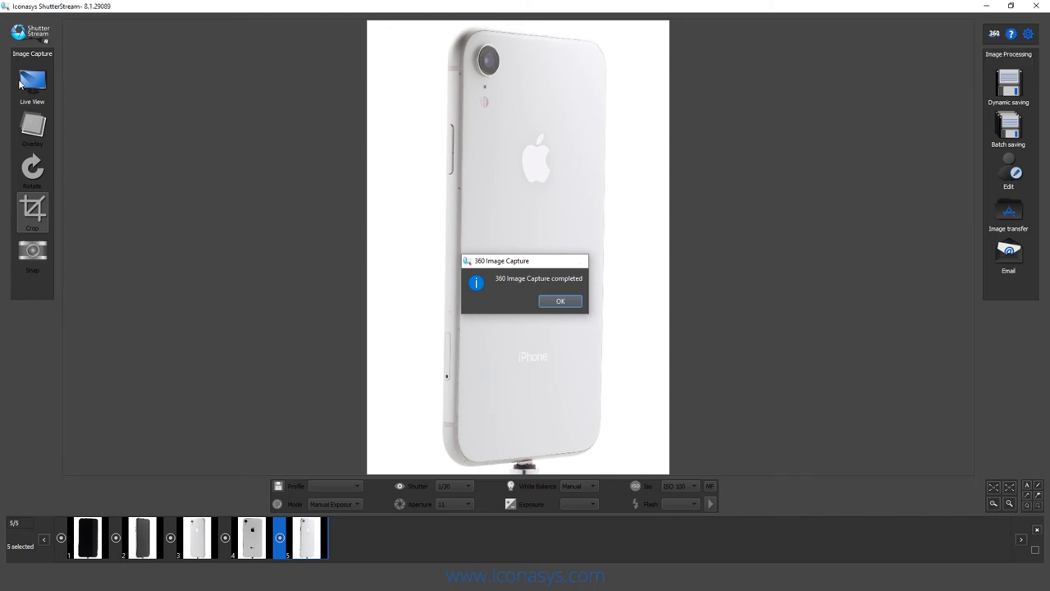
# Step: Snap two hand-held bottom-view shots of the white iPhone, bringing the filmstrip to seven images
pyautogui.press('Return')
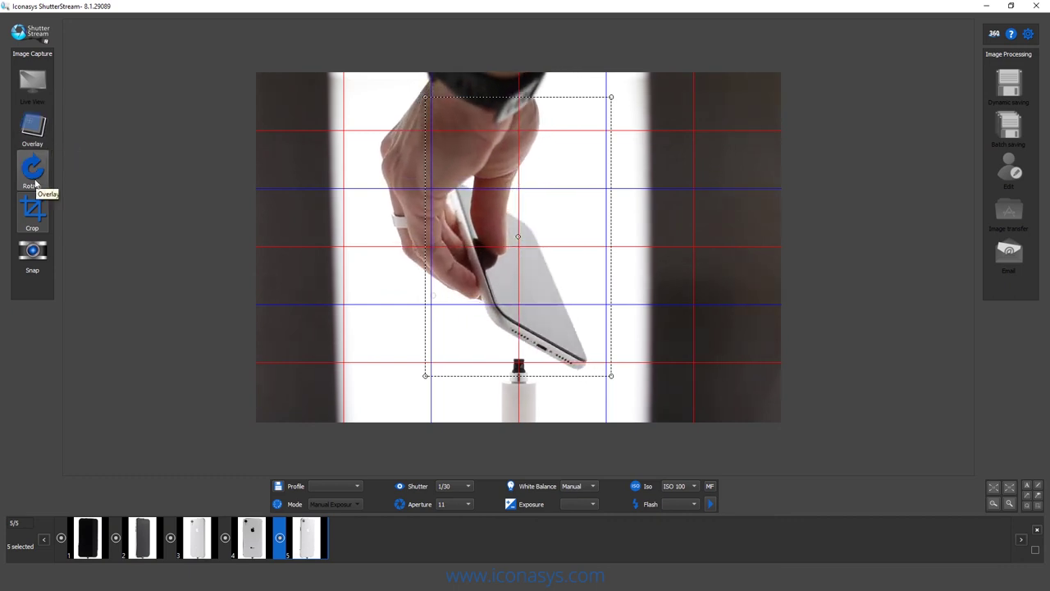
pyautogui.click(33, 254)
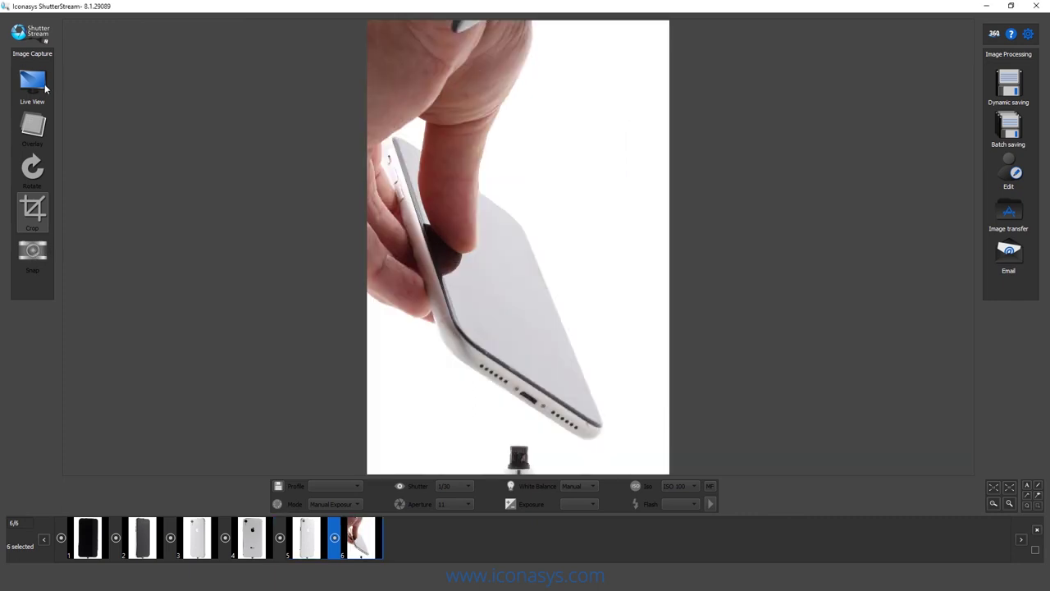
pyautogui.click(33, 96)
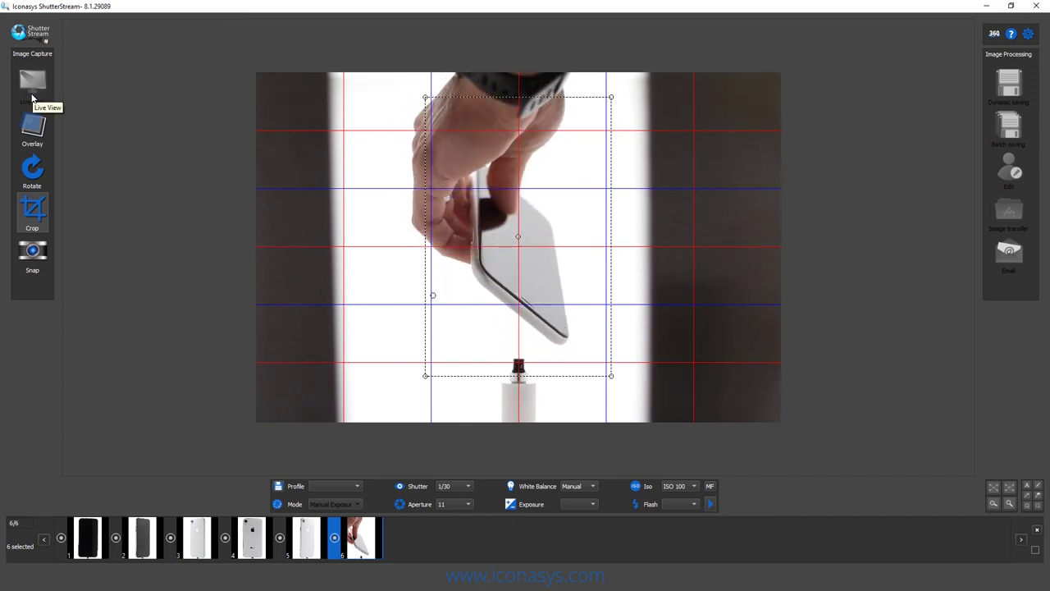
pyautogui.click(32, 248)
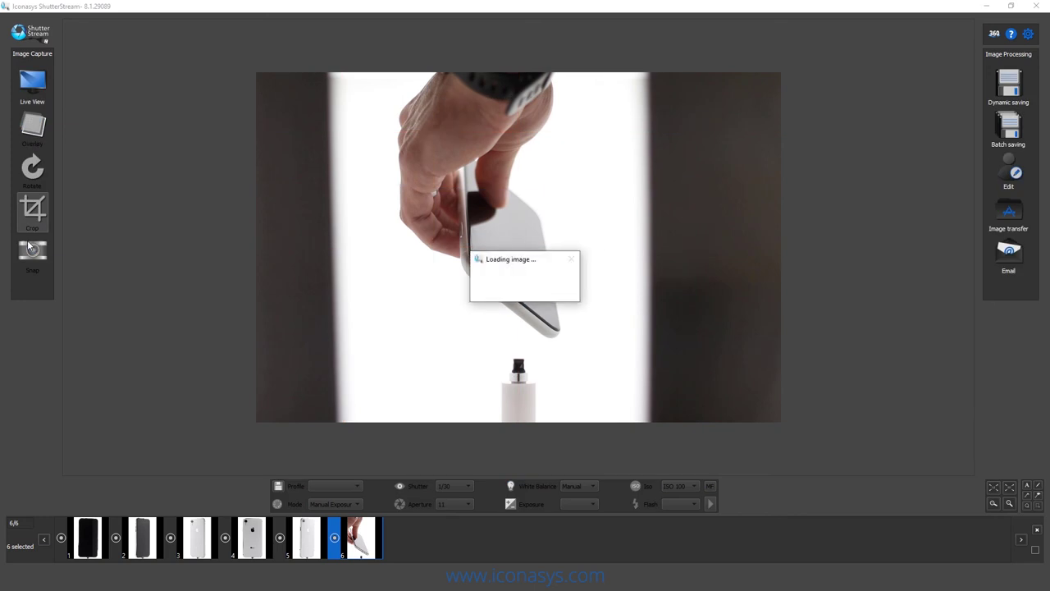
pyautogui.click(362, 546)
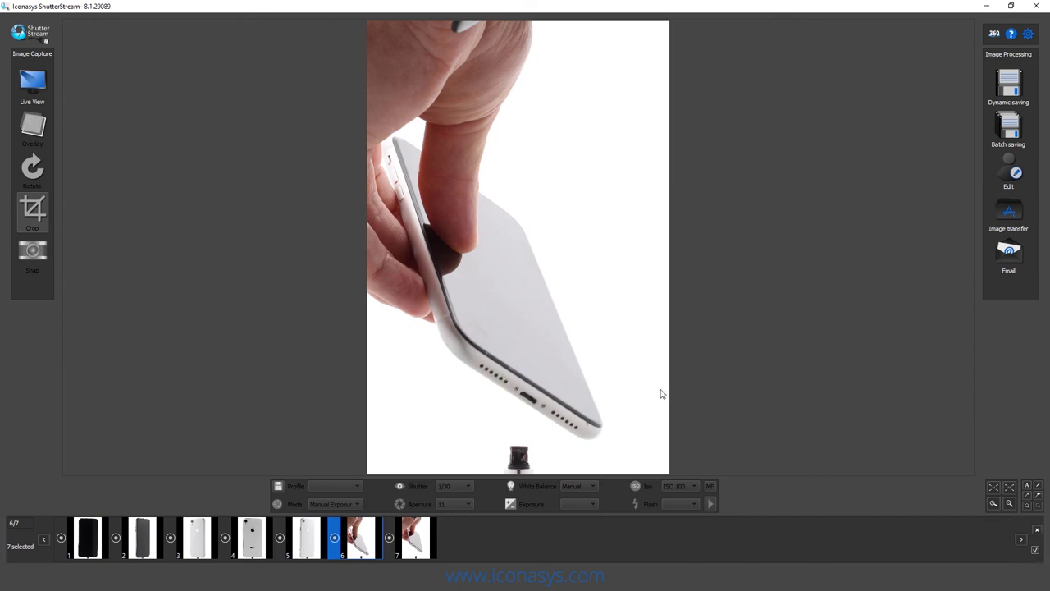
pyautogui.click(1008, 85)
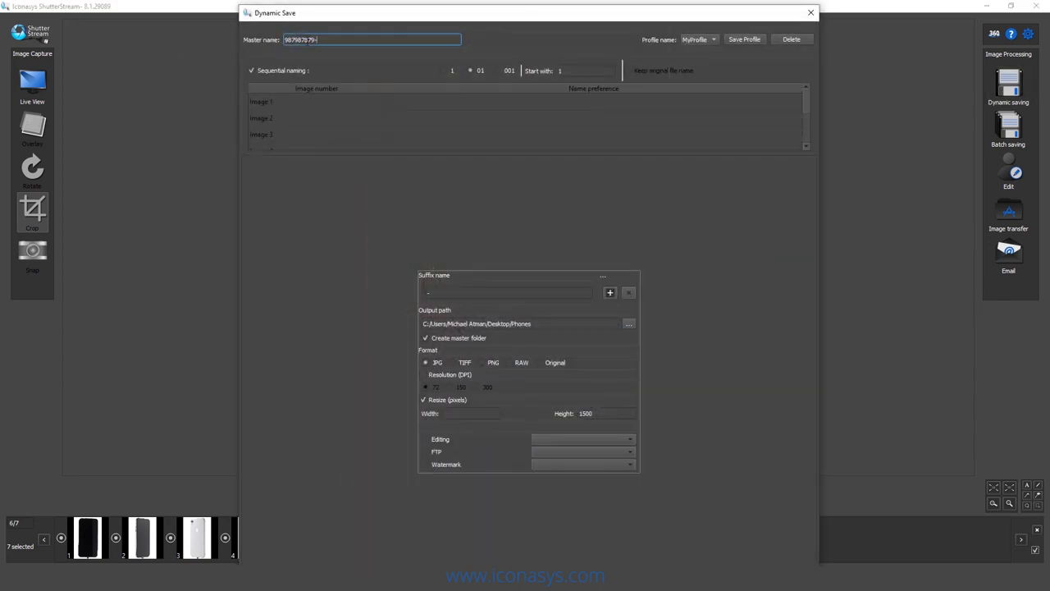
pyautogui.moveTo(317, 41); pyautogui.dragTo(279, 43)
pyautogui.write('2342345234')
pyautogui.moveTo(723, 14)
pyautogui.mouseDown()
pyautogui.moveTo(732, 55)
pyautogui.moveTo(741, 17)
pyautogui.mouseUp()
pyautogui.click(756, 557)
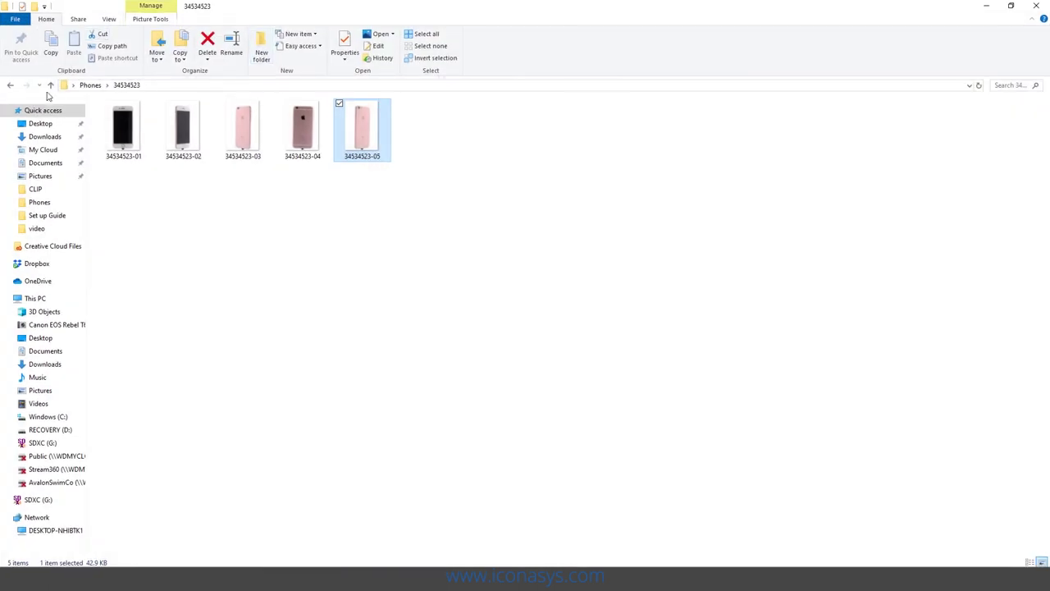
pyautogui.click(50, 85)
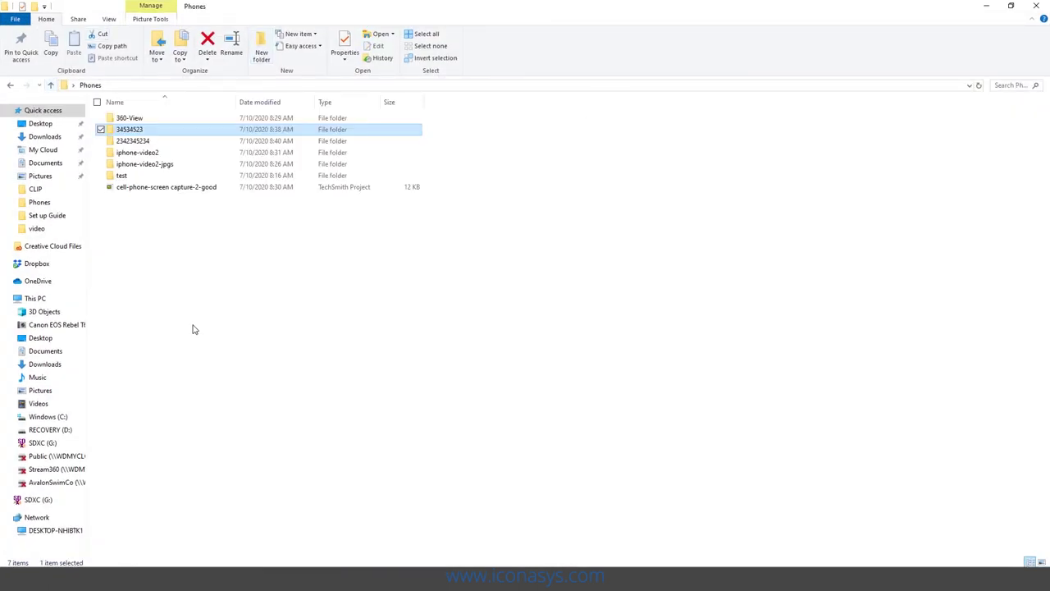
pyautogui.doubleClick(138, 141)
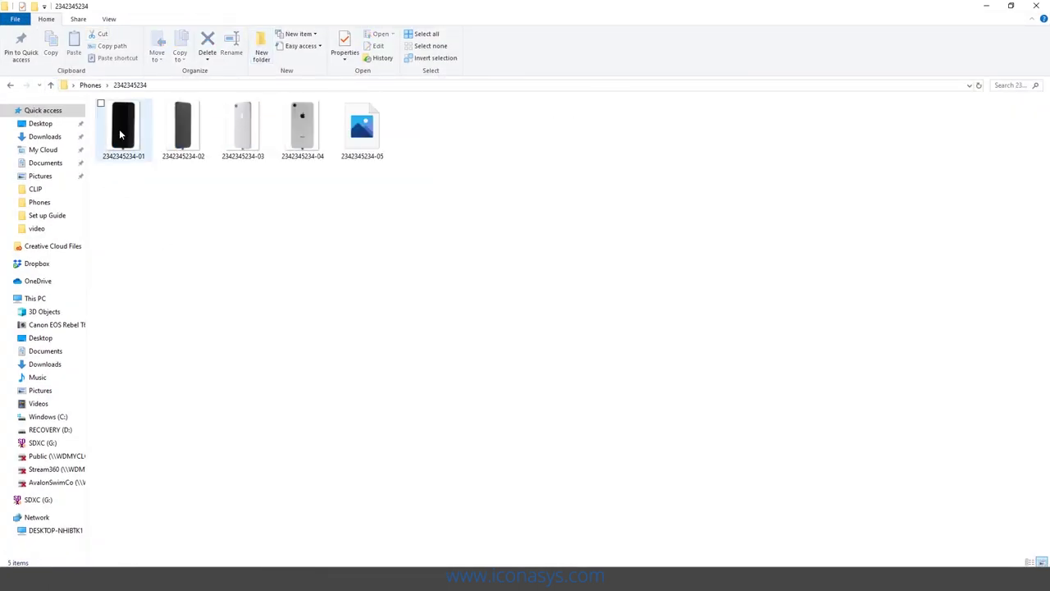
pyautogui.click(364, 124)
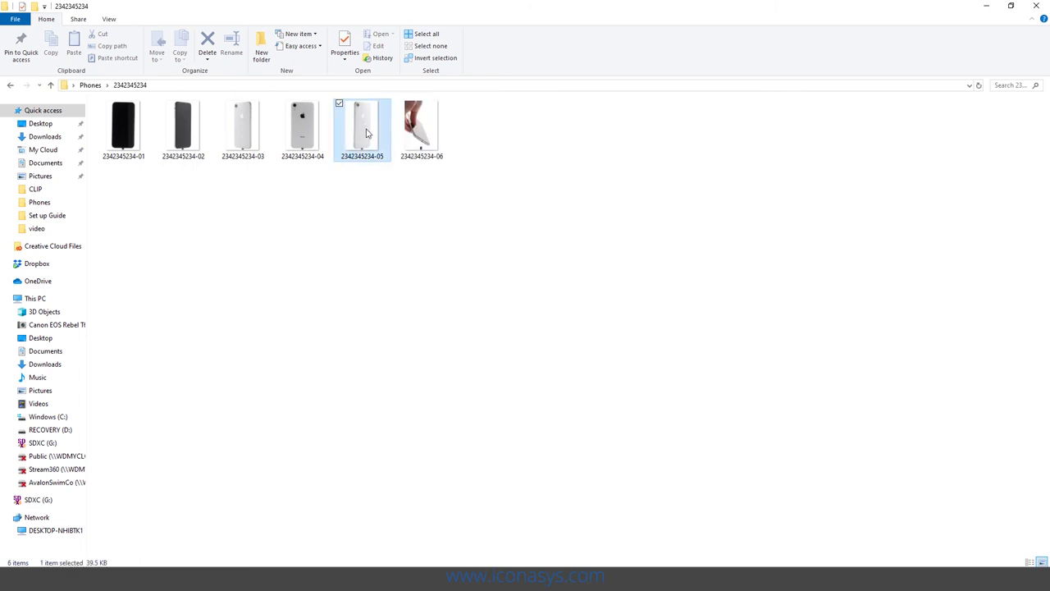